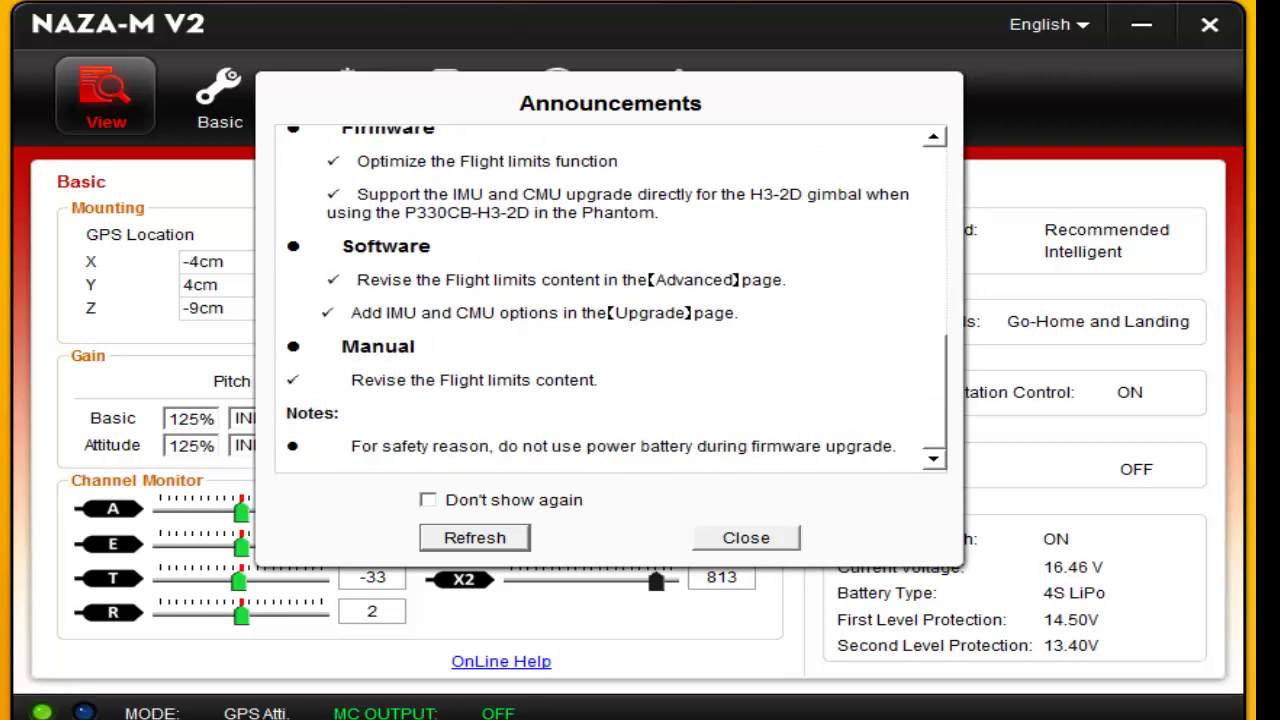
# - Close the Announcements dialog so the assistant's main configuration pages are visible
pyautogui.click(746, 537)
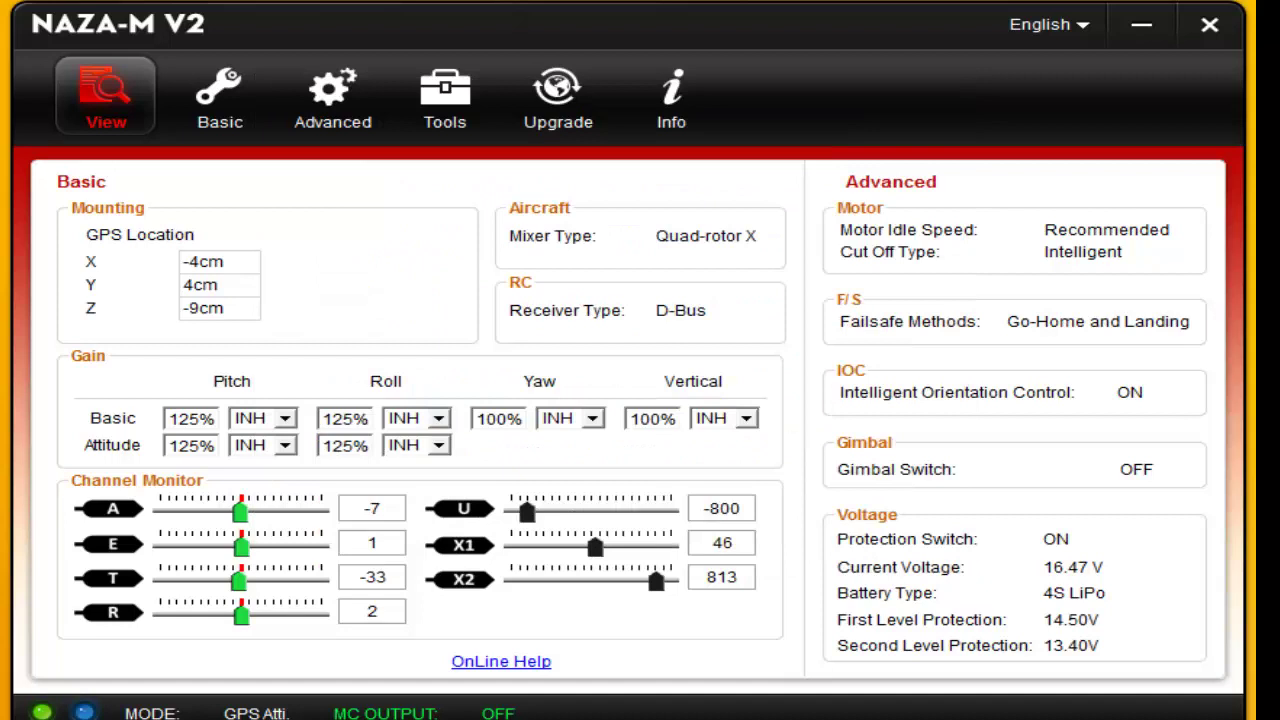
# - Show the Upgrade page's firmware table, with main controller firmware 4.02 at latest and no PMU/BTU updates
pyautogui.click(558, 95)
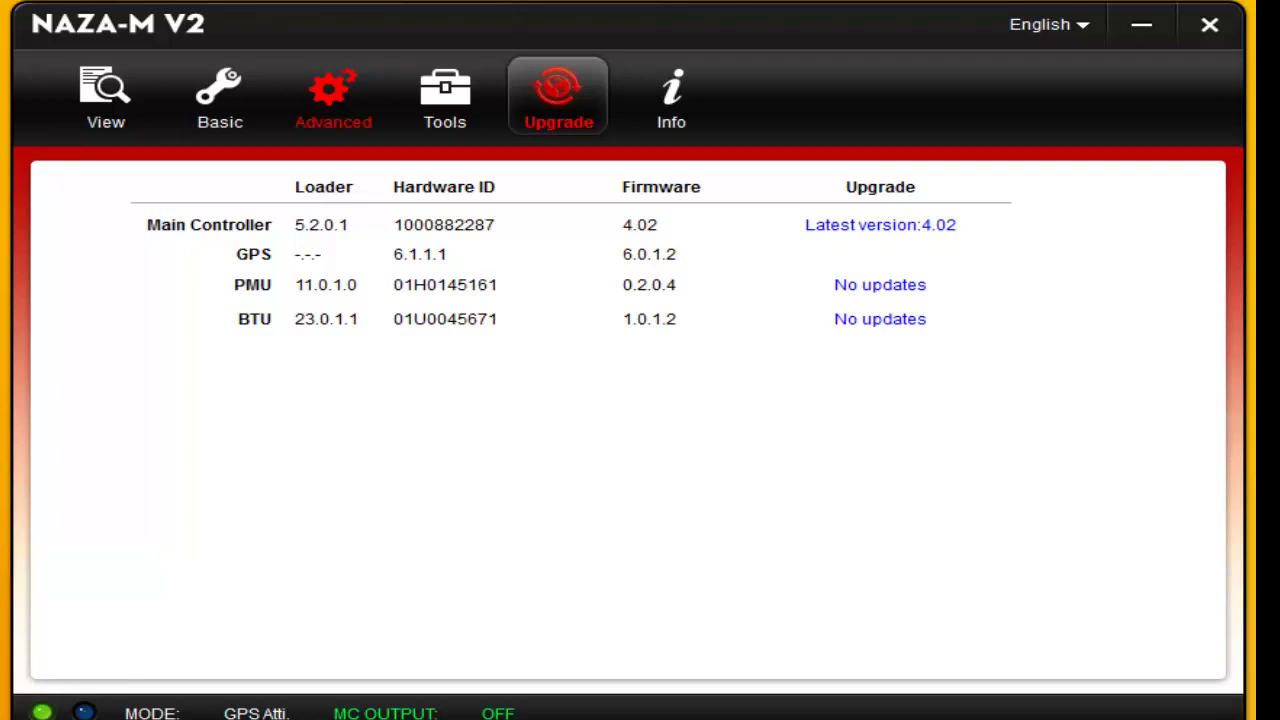
# - Return to View and open the Basic section, showing Quad-rotor X as the aircraft mixer type
pyautogui.click(106, 95)
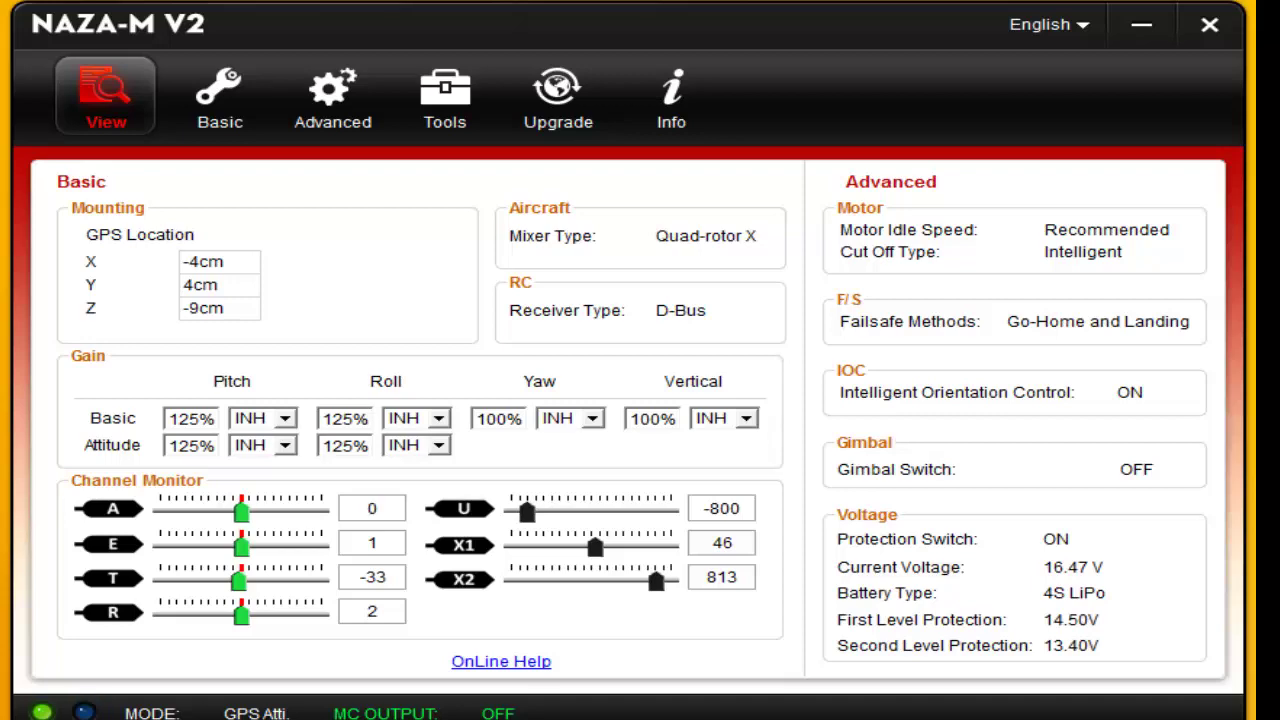
pyautogui.click(219, 100)
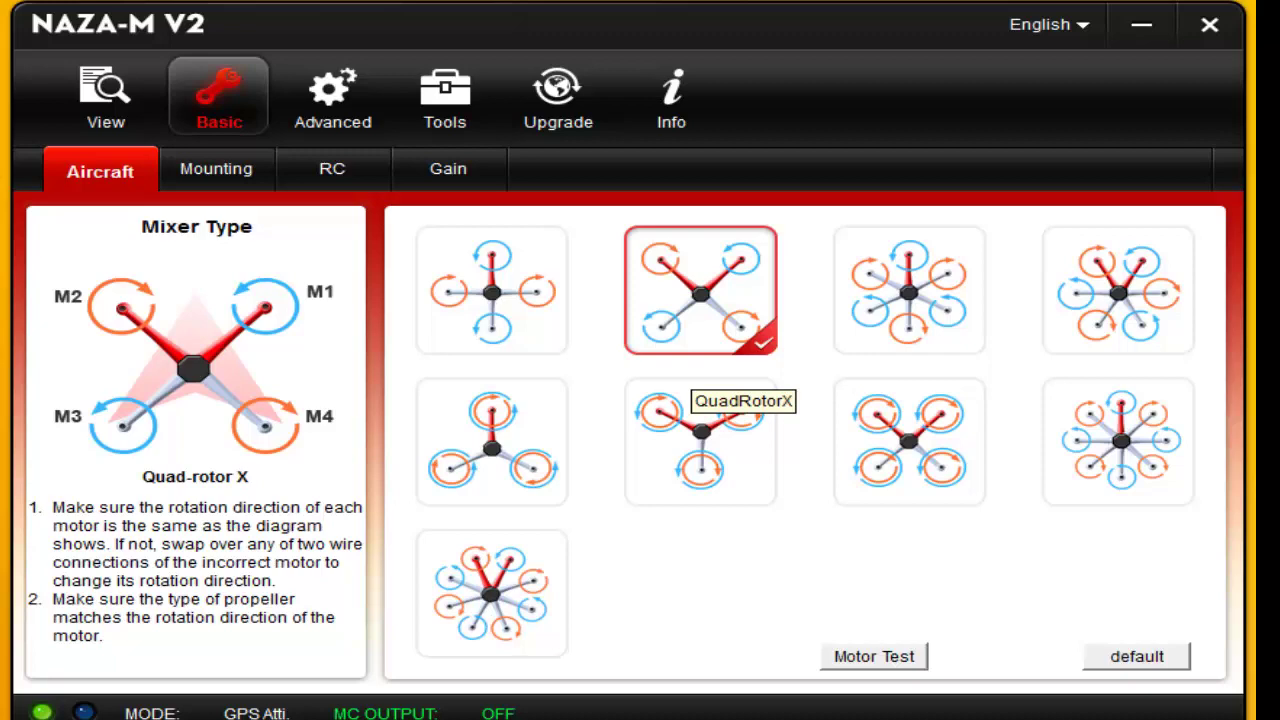
# - Review the GPS mounting offsets and Quad-rotor X mixer, then show the RC page with the D-Bus receiver
pyautogui.click(216, 171)
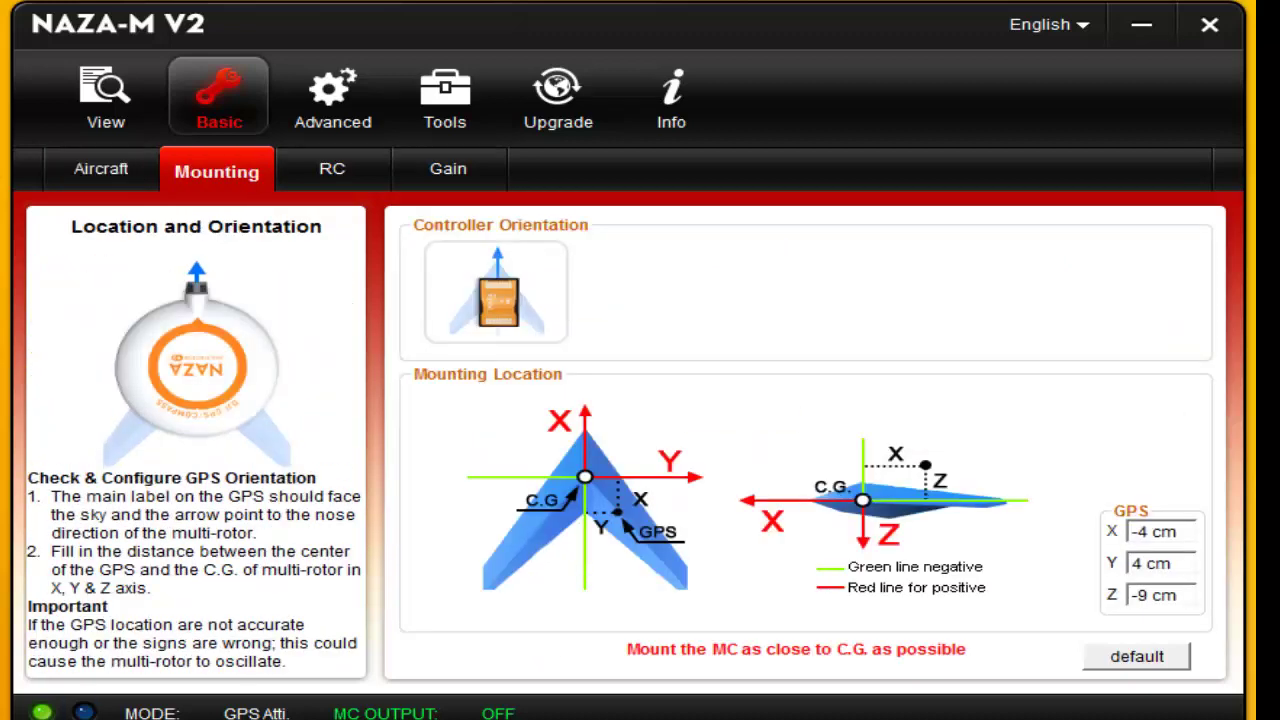
pyautogui.click(100, 170)
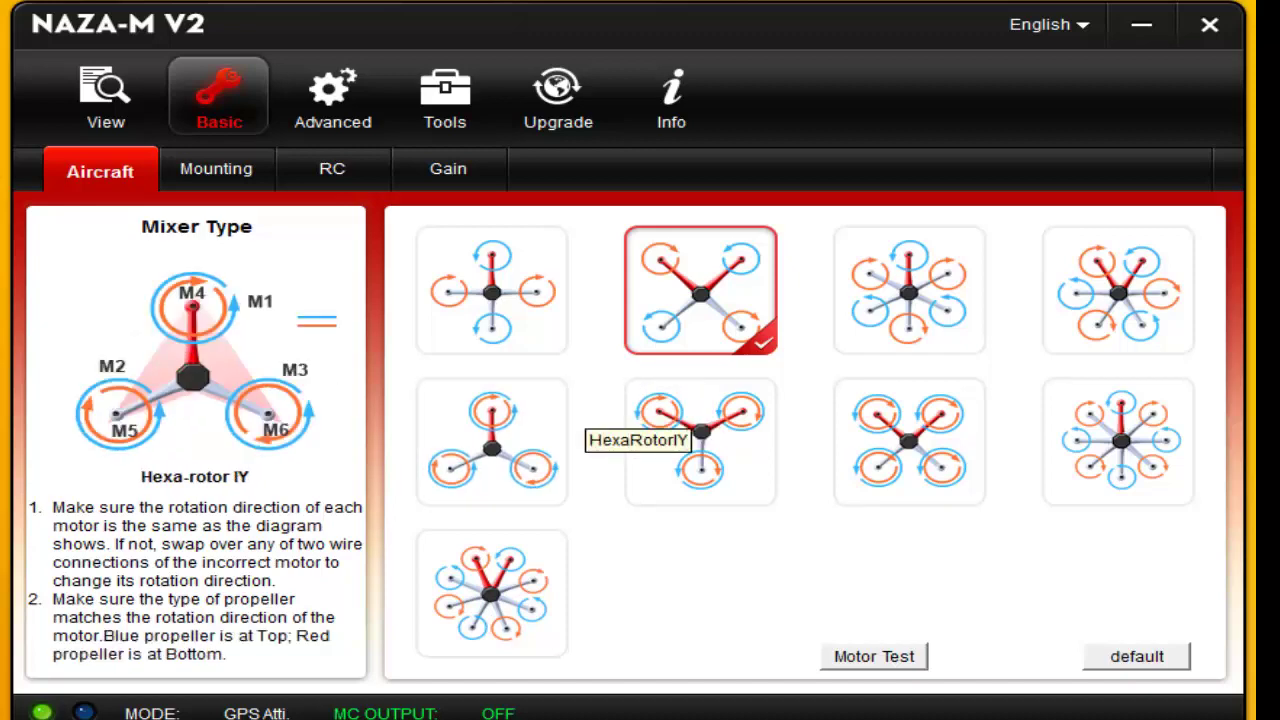
pyautogui.click(216, 170)
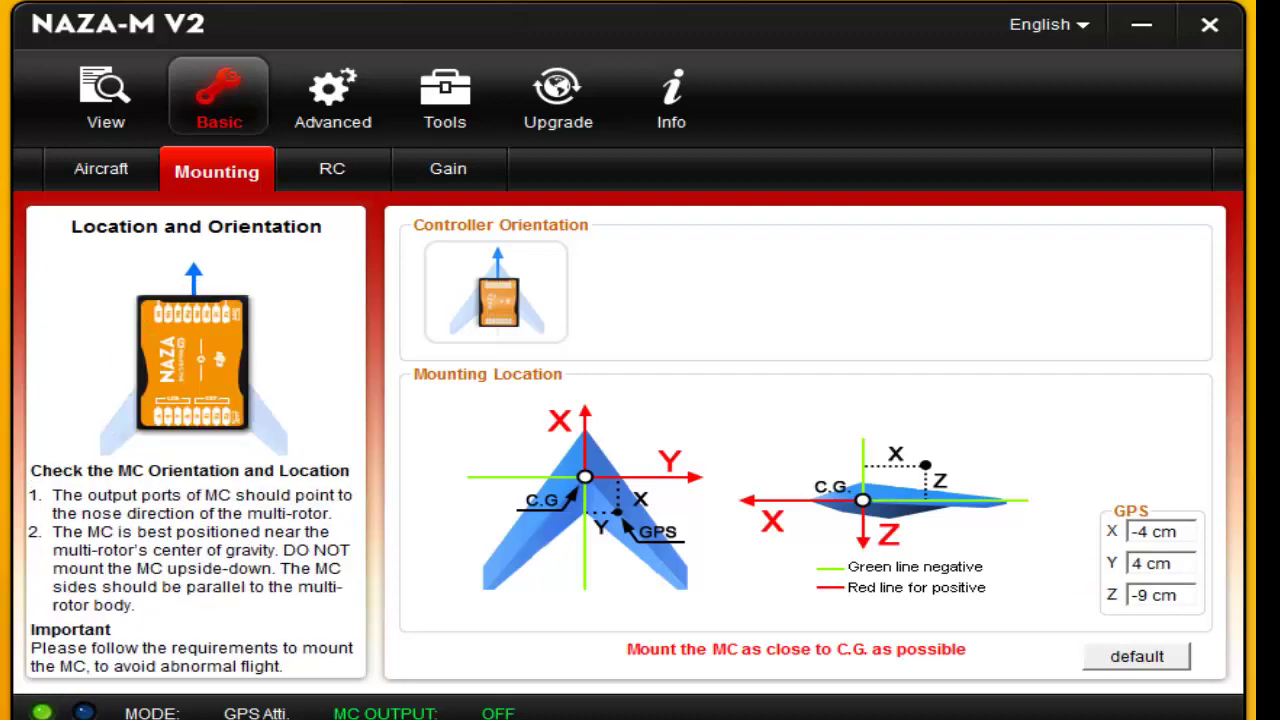
pyautogui.click(332, 169)
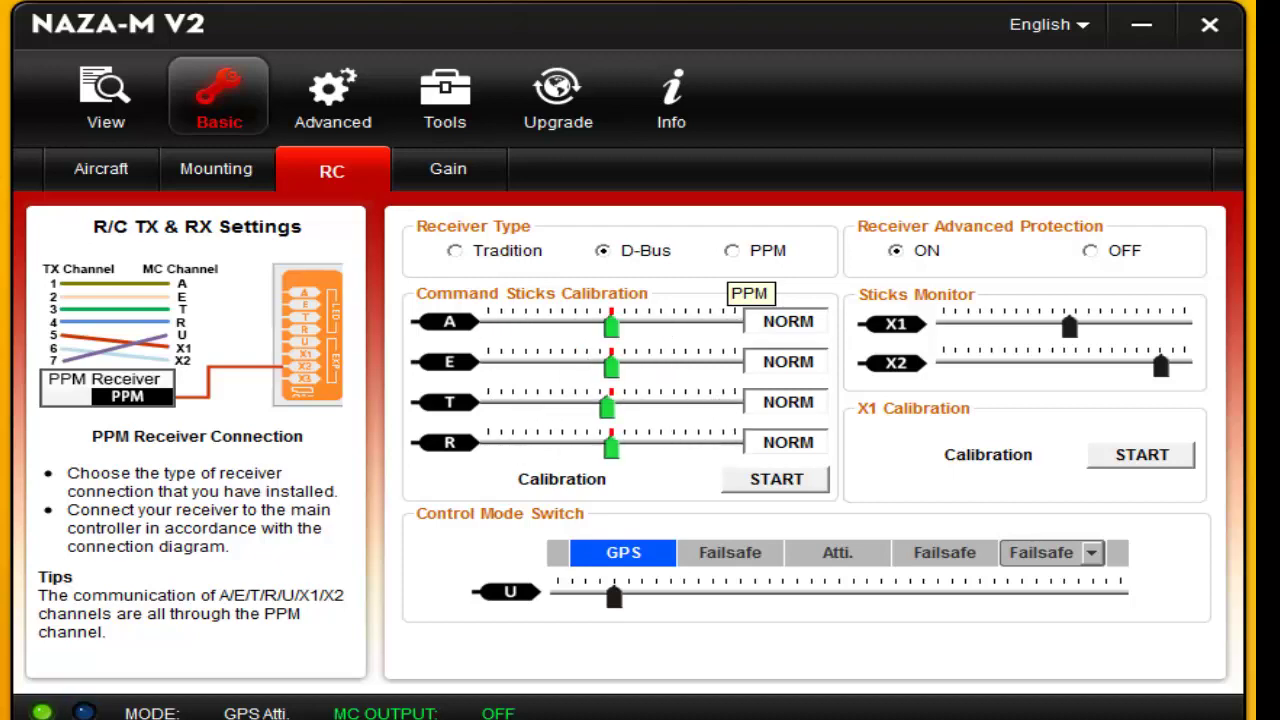
# - Run the command stick calibration and acknowledge the reminder to centre the sticks
pyautogui.click(790, 480)
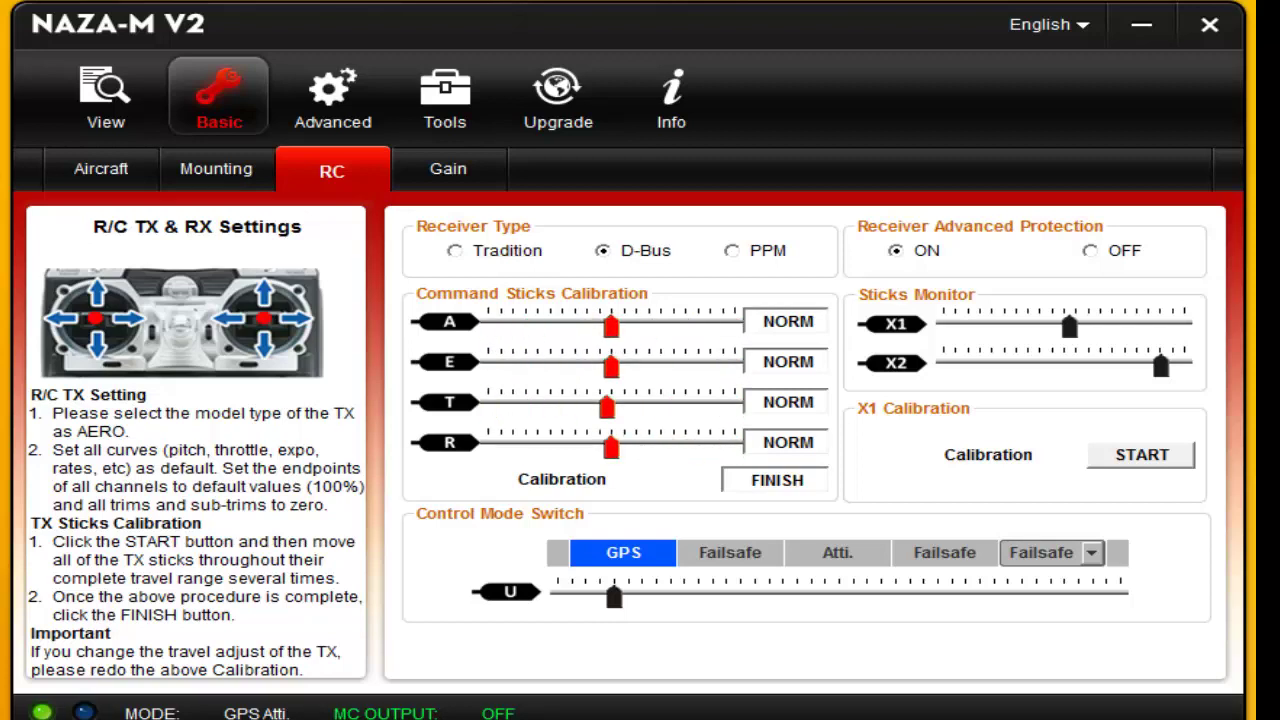
pyautogui.click(777, 480)
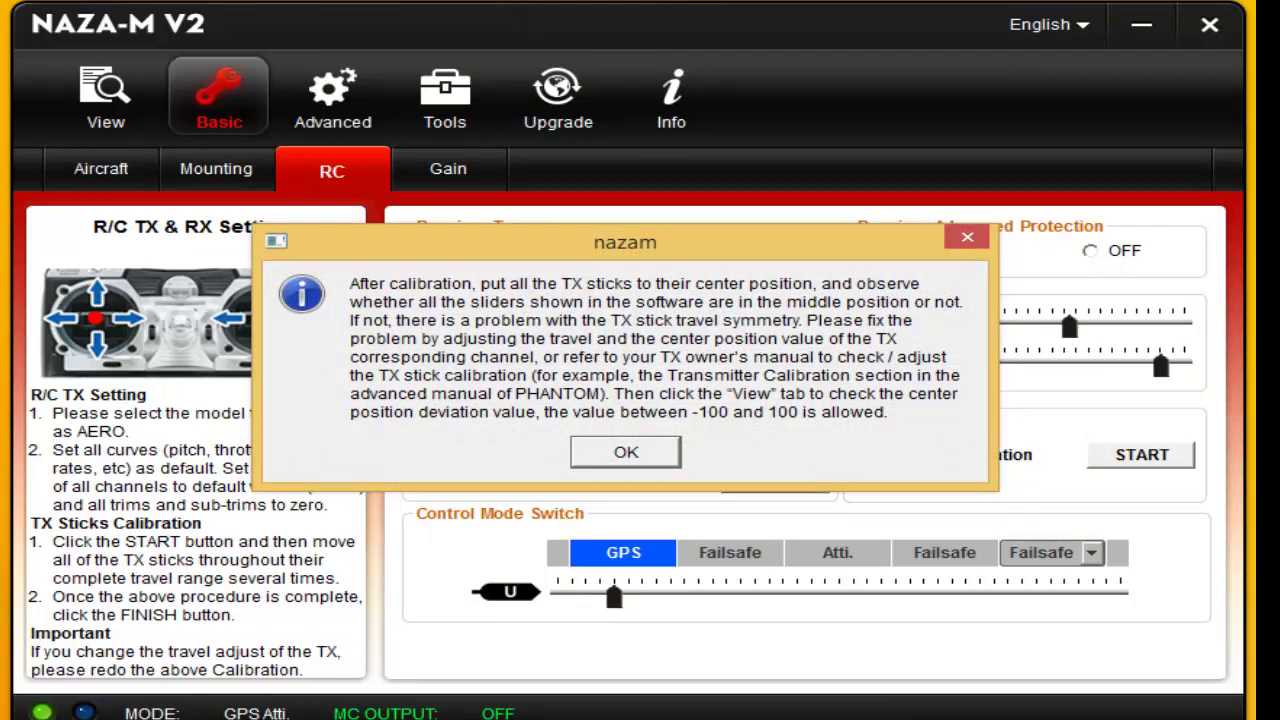
pyautogui.press('Return')
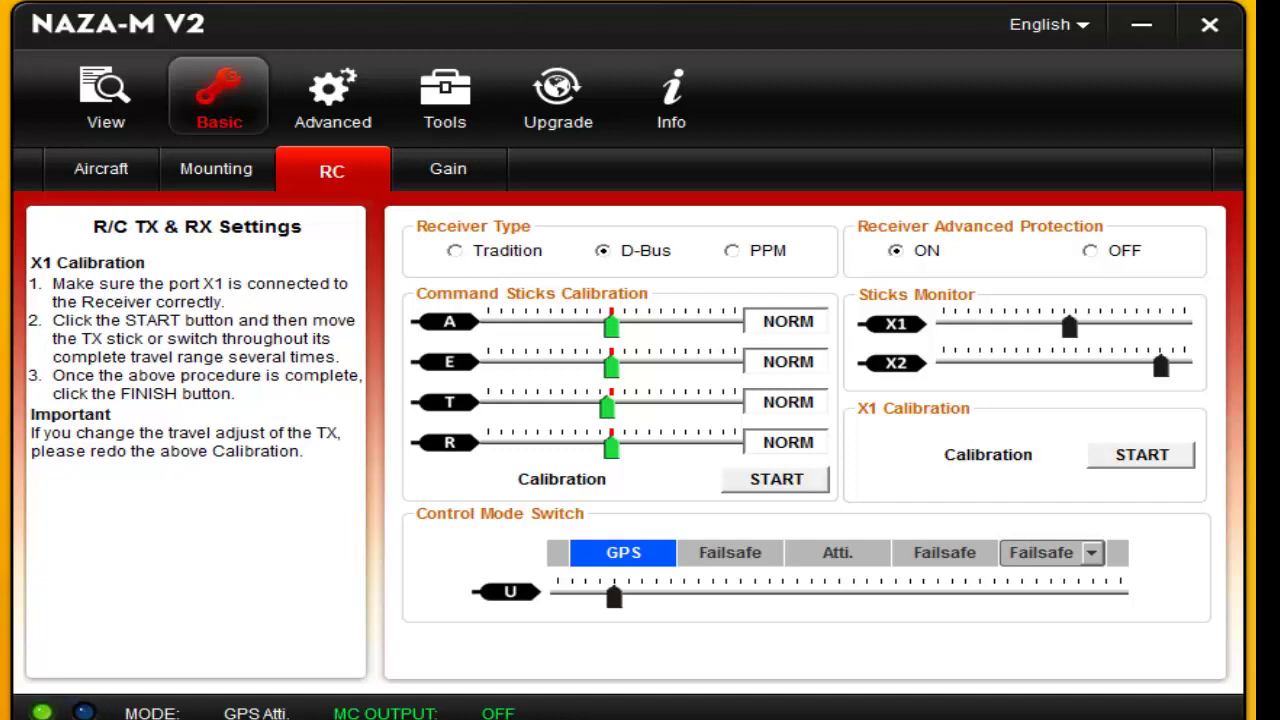
# - Start the X1 channel calibration to record its full travel range
pyautogui.moveTo(1020, 410)
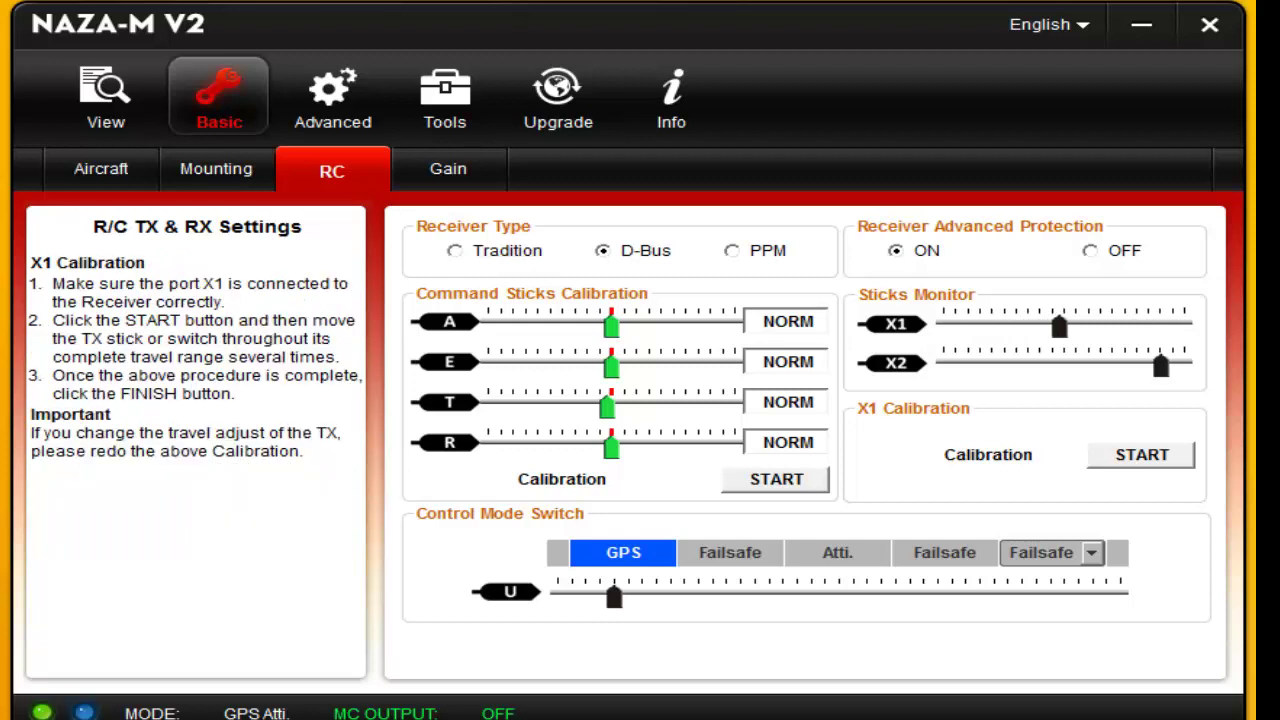
pyautogui.click(1141, 454)
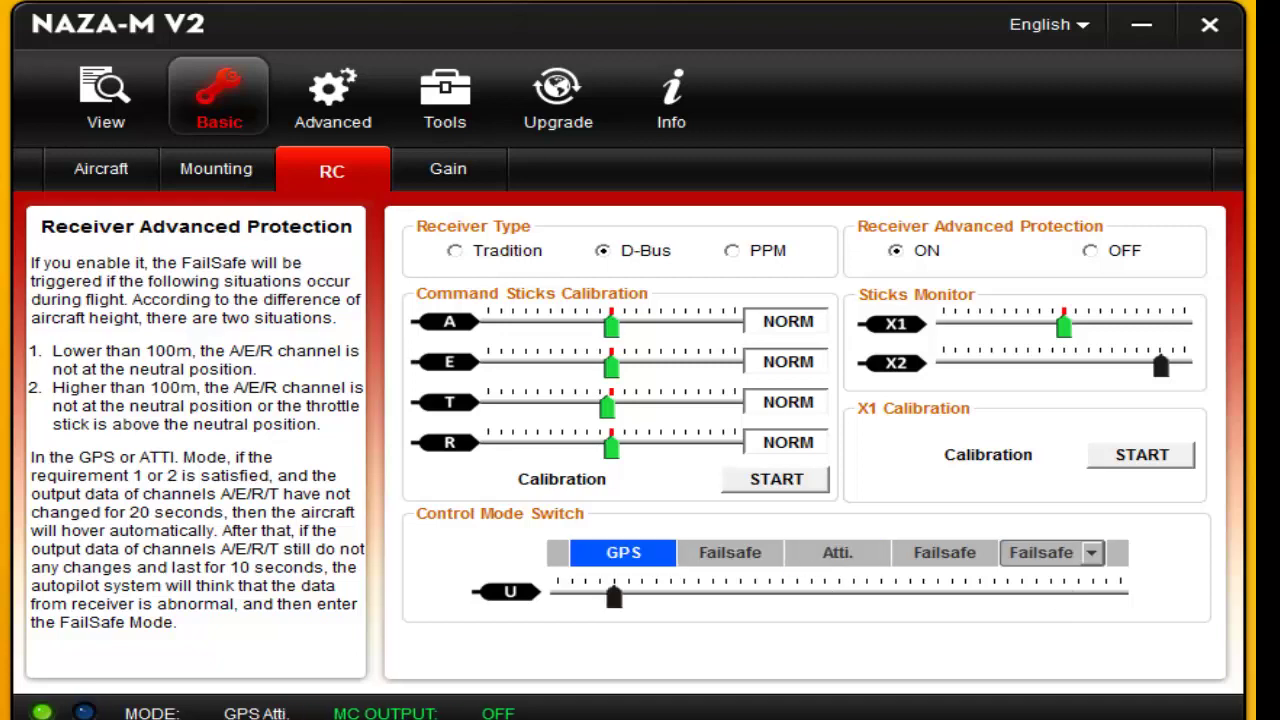
pyautogui.moveTo(1185, 520)
pyautogui.click(1091, 552)
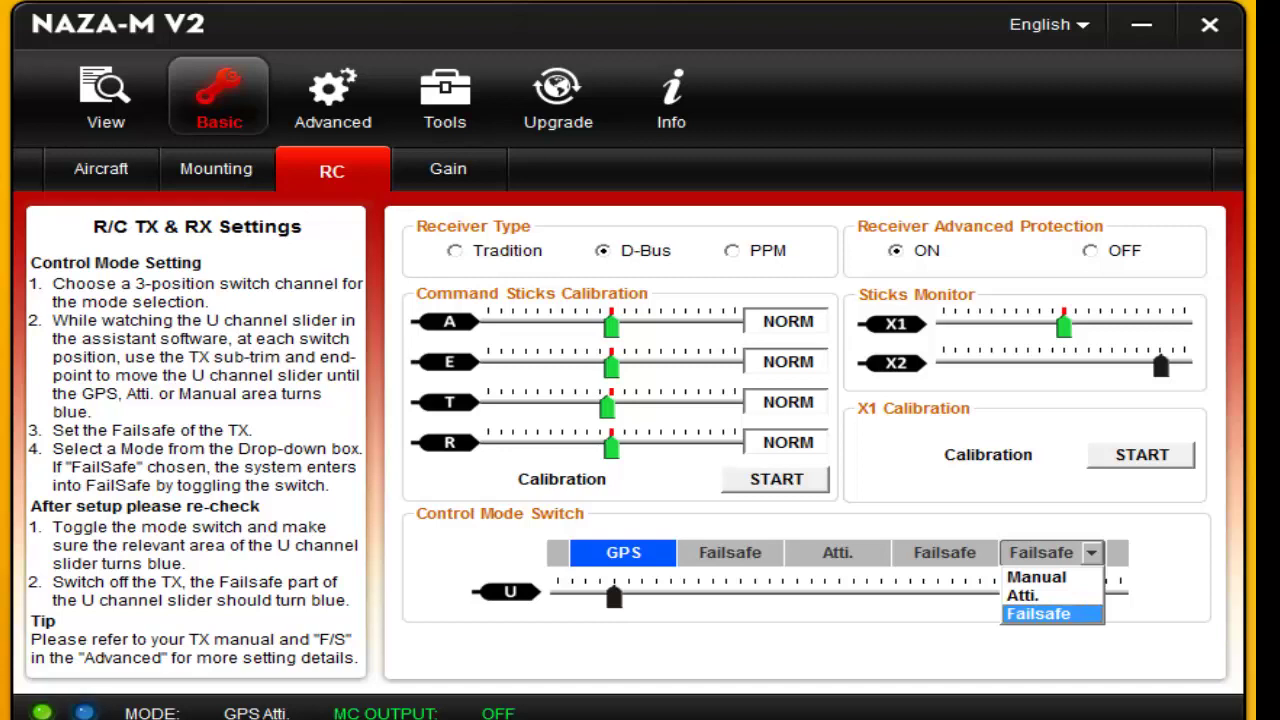
pyautogui.click(1036, 577)
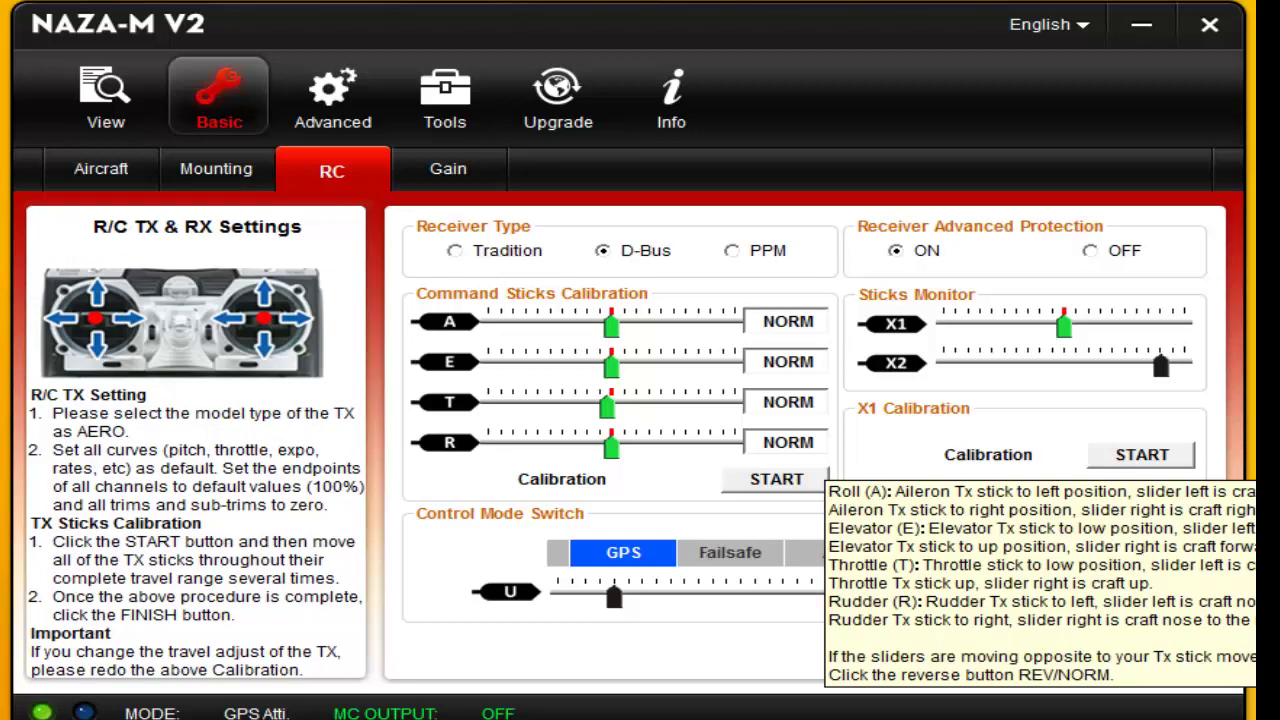
pyautogui.click(1045, 552)
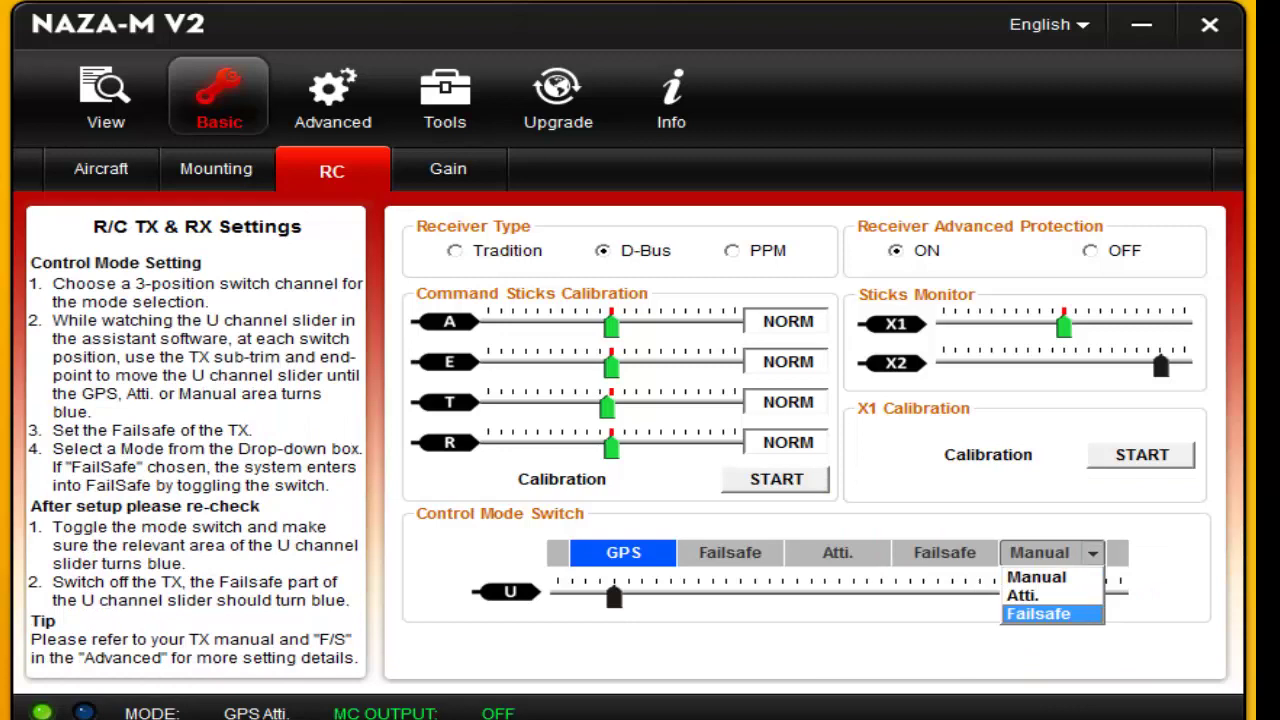
pyautogui.click(1038, 614)
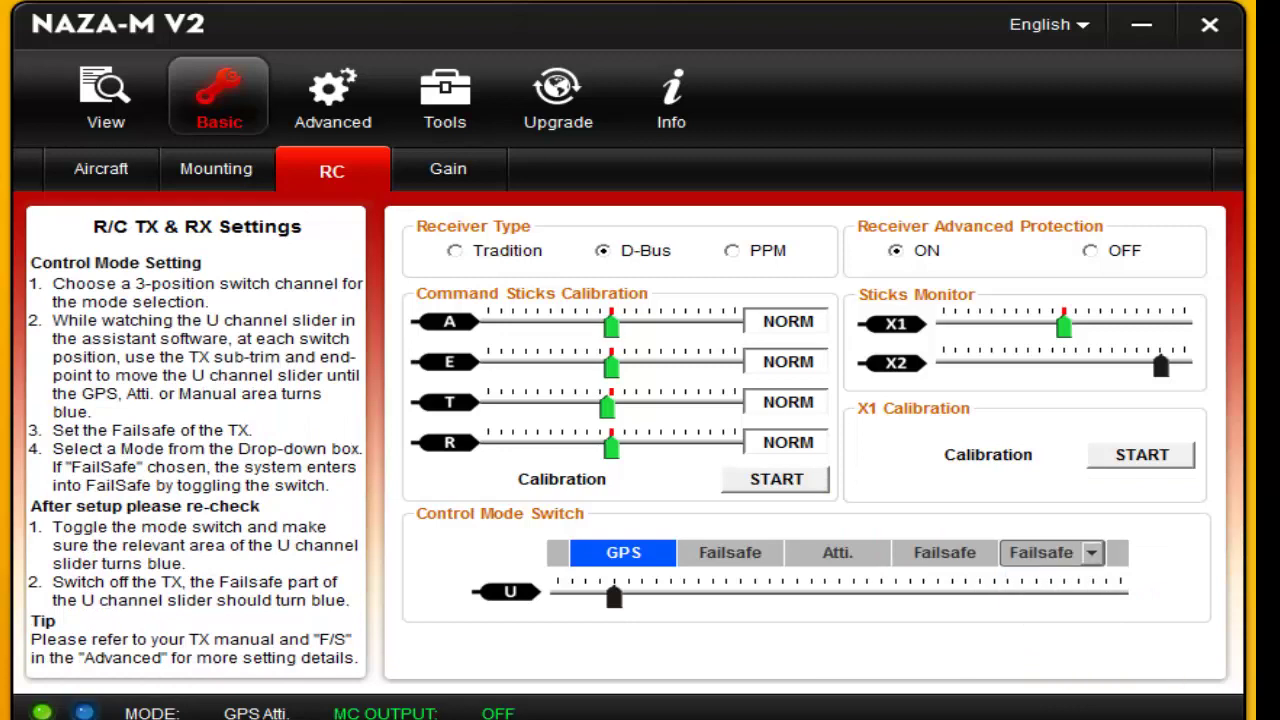
# - Show the Gain page with 125% pitch/roll, 100% yaw/vertical and 125% attitude gains
pyautogui.click(448, 169)
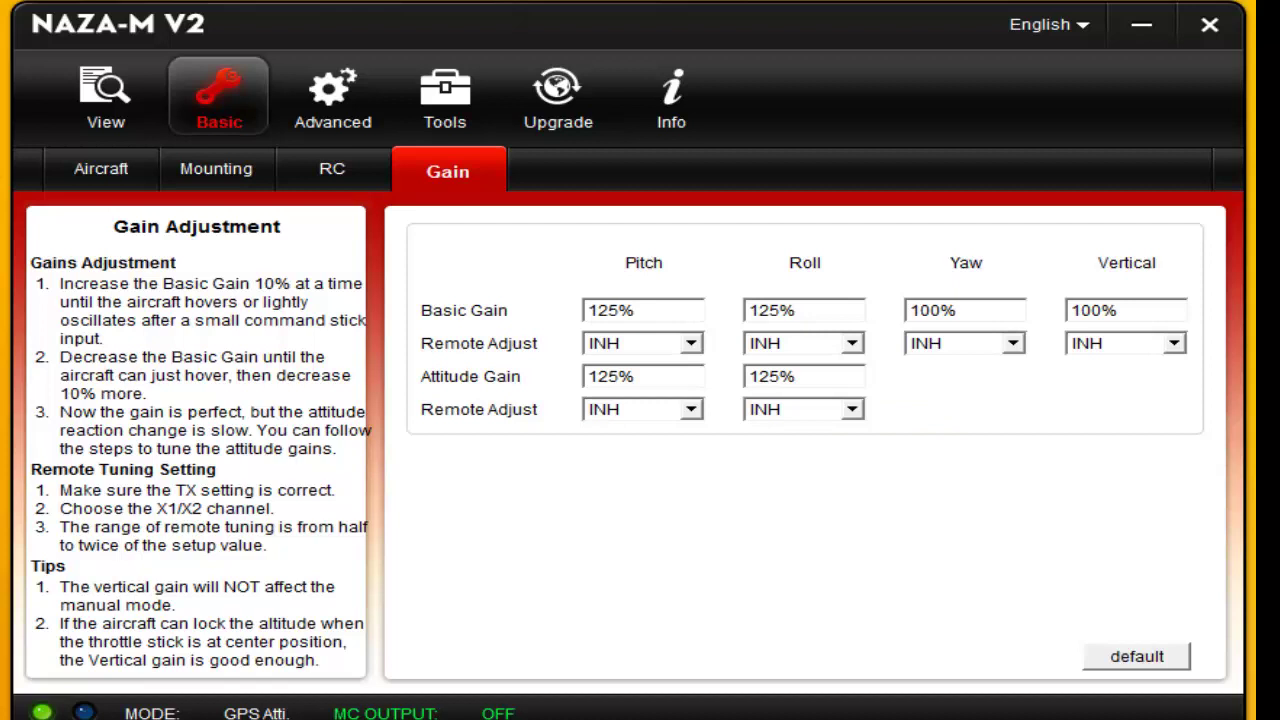
# - Review the Advanced Motor settings, then show the F/S page with Go-Home and Landing failsafe
pyautogui.click(332, 95)
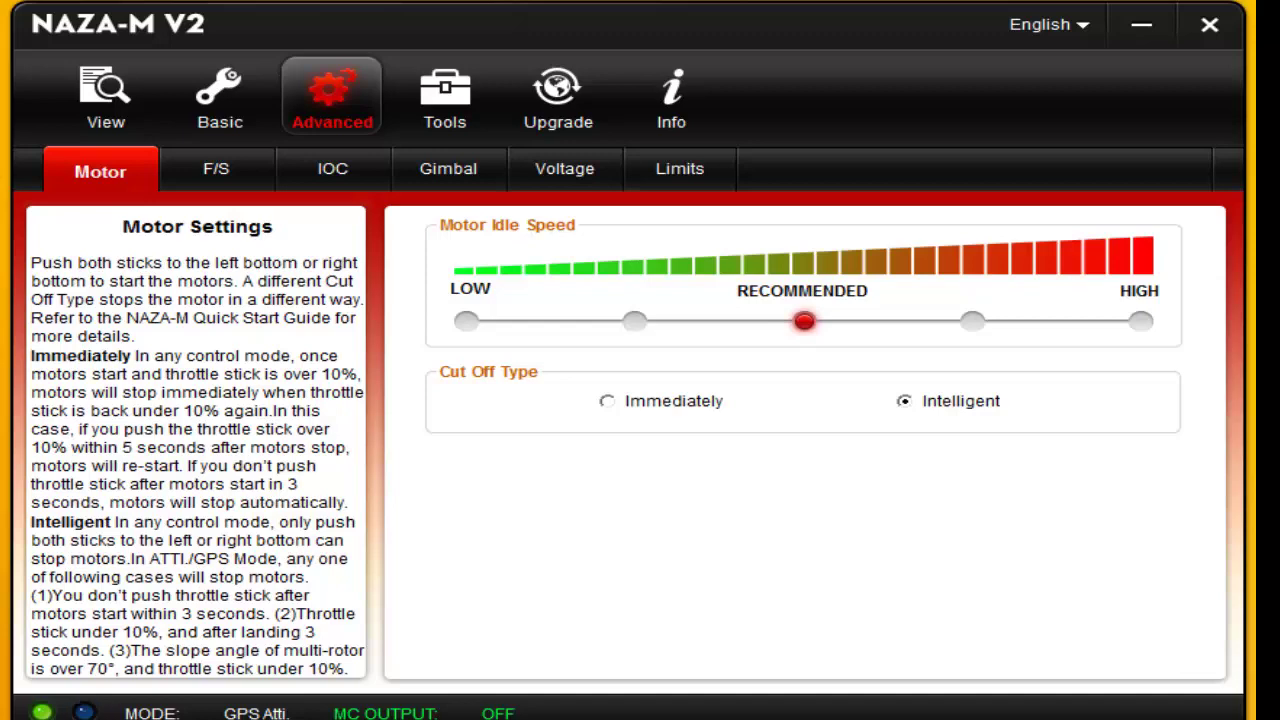
pyautogui.click(216, 170)
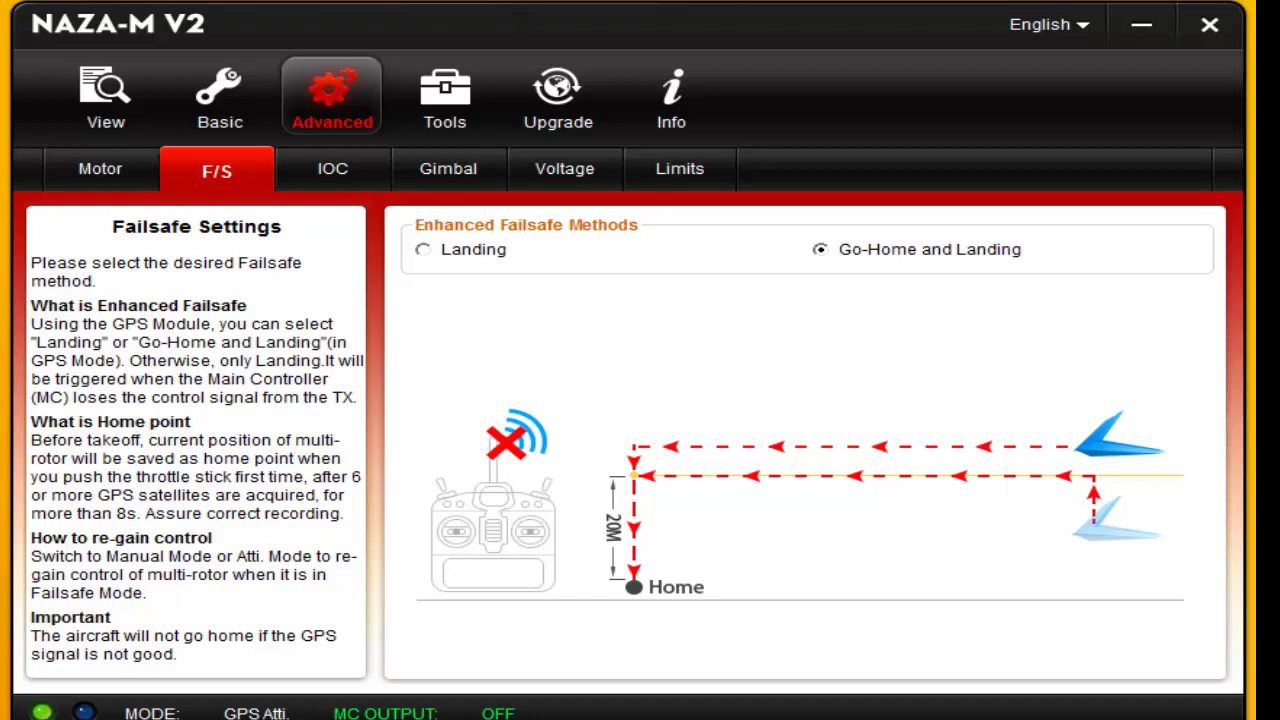
# - Review the intelligent orientation control settings, then bring up the Gimbal settings
pyautogui.click(332, 170)
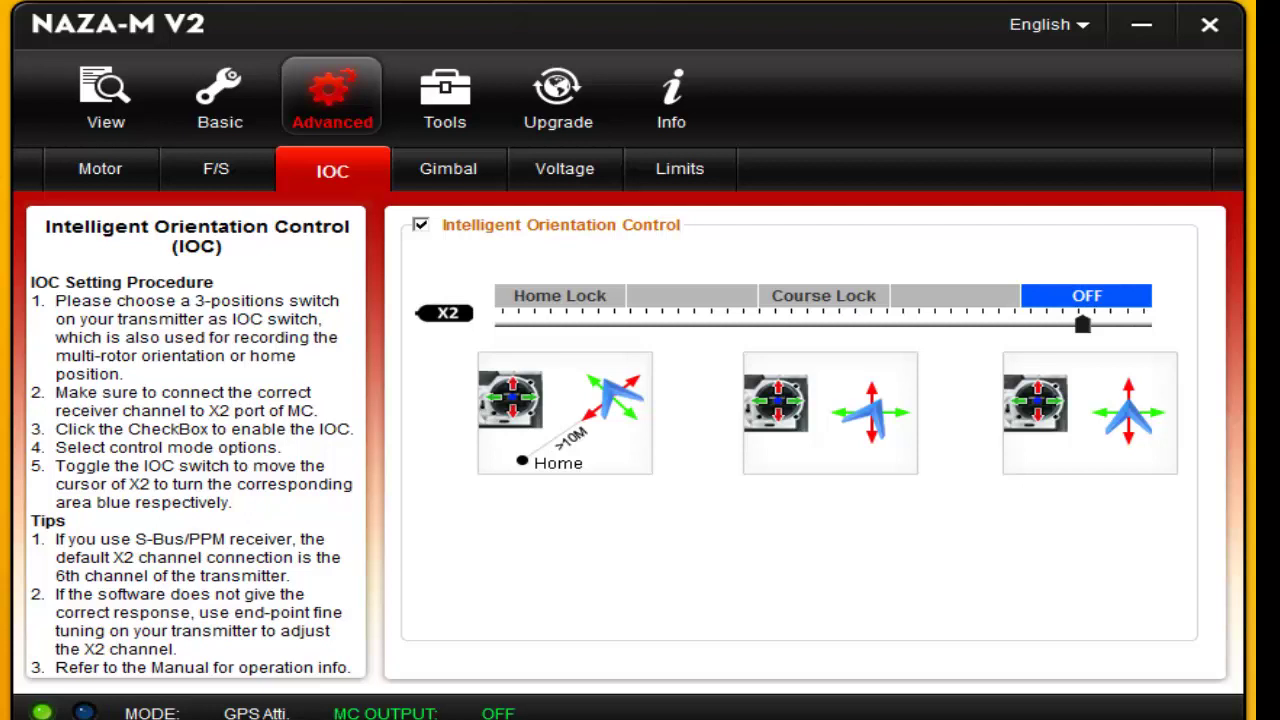
pyautogui.click(448, 168)
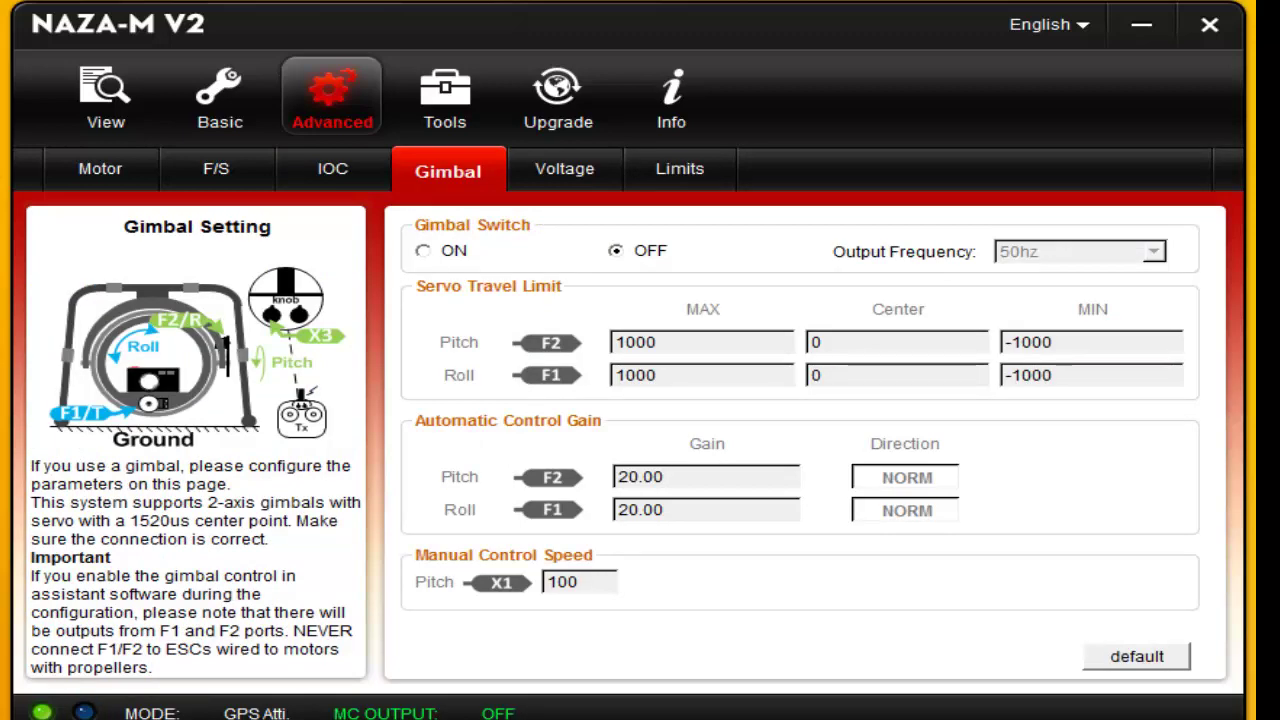
# - Enable the gimbal to check output frequency, switch it back off, then show the 4S LiPo voltage settings
pyautogui.moveTo(472, 225)
pyautogui.click(423, 251)
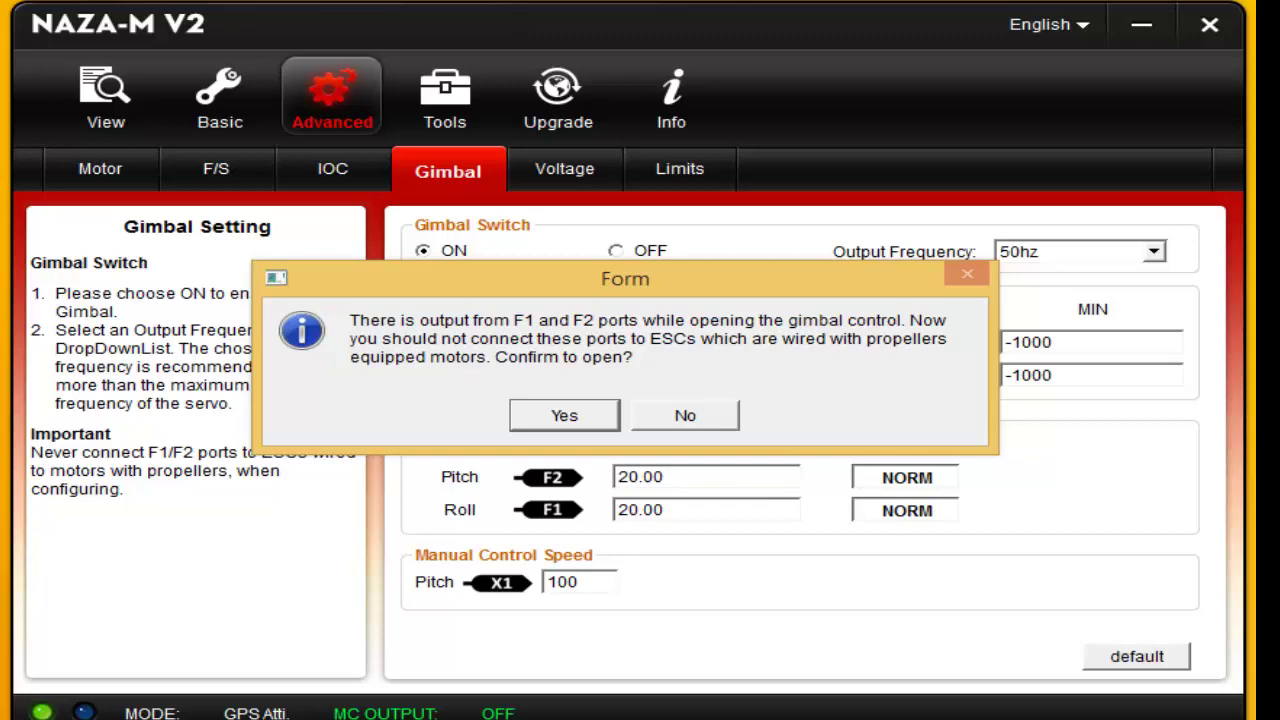
pyautogui.press('Return')
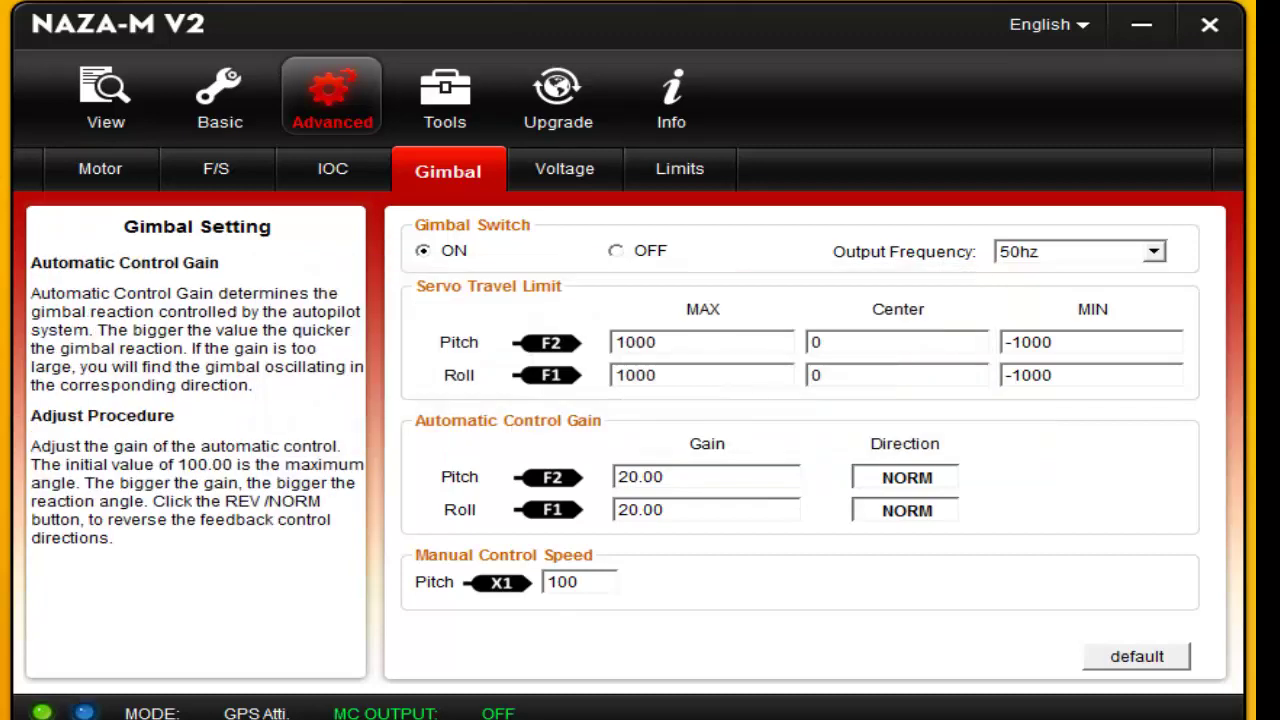
pyautogui.hotkey('alt', 'Down')
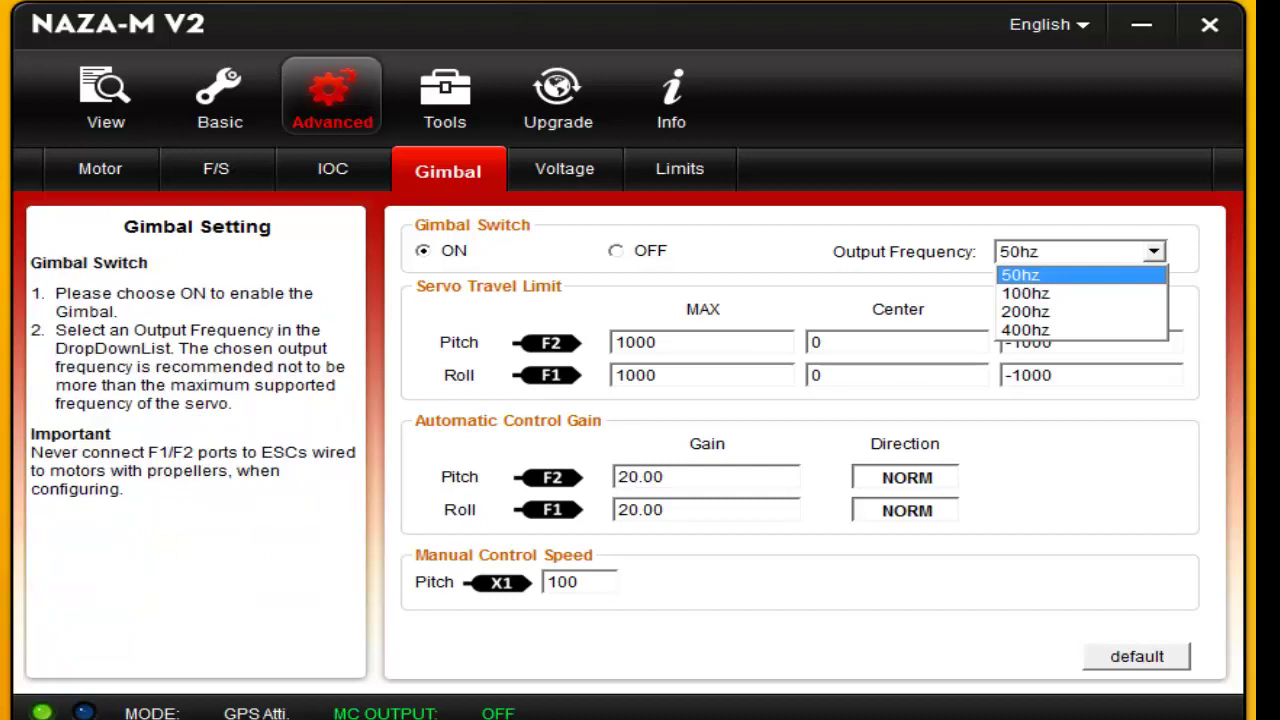
pyautogui.click(615, 251)
pyautogui.click(615, 251)
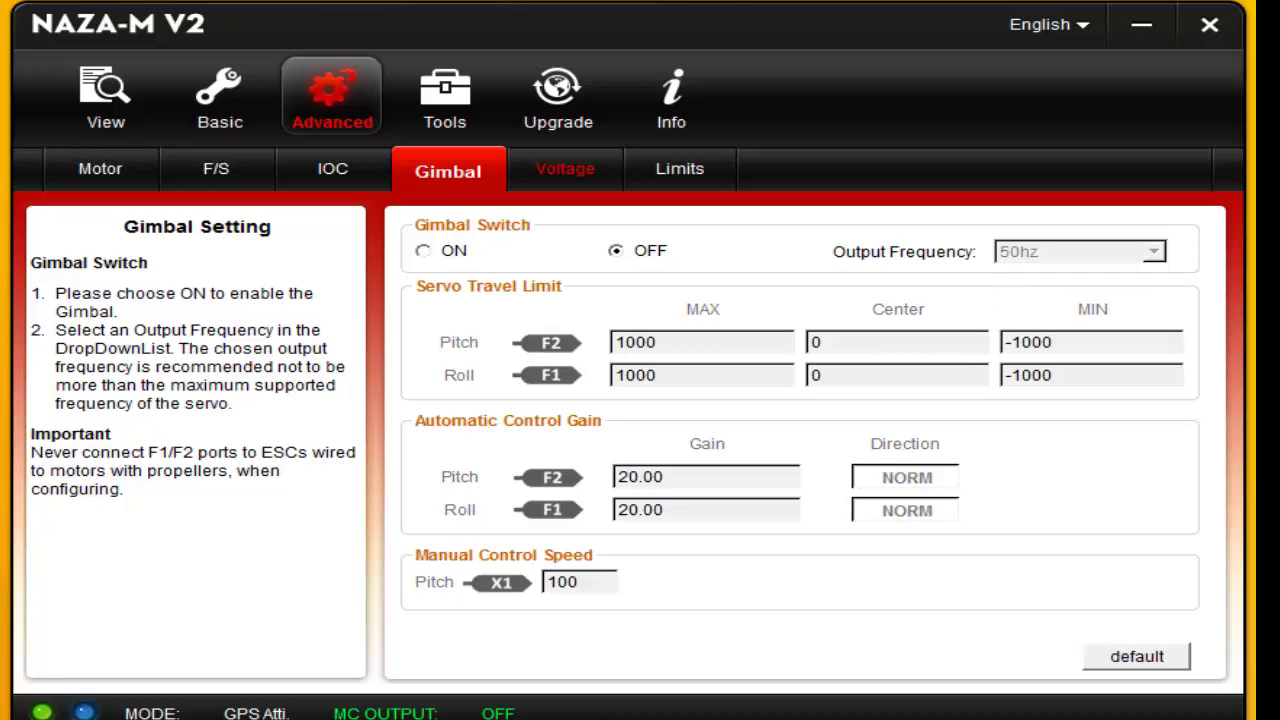
pyautogui.click(565, 169)
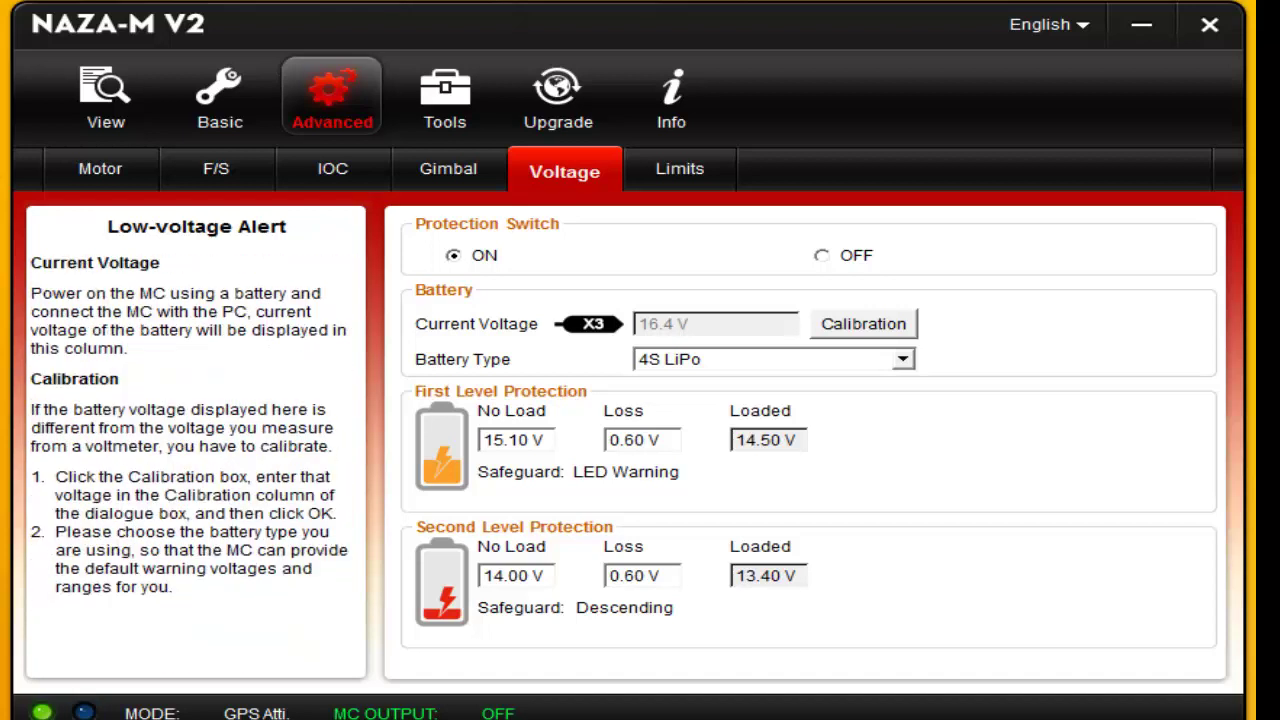
# - Show the Battery Type list of 2S–6S LiPo options while keeping 4S LiPo selected
pyautogui.click(770, 359)
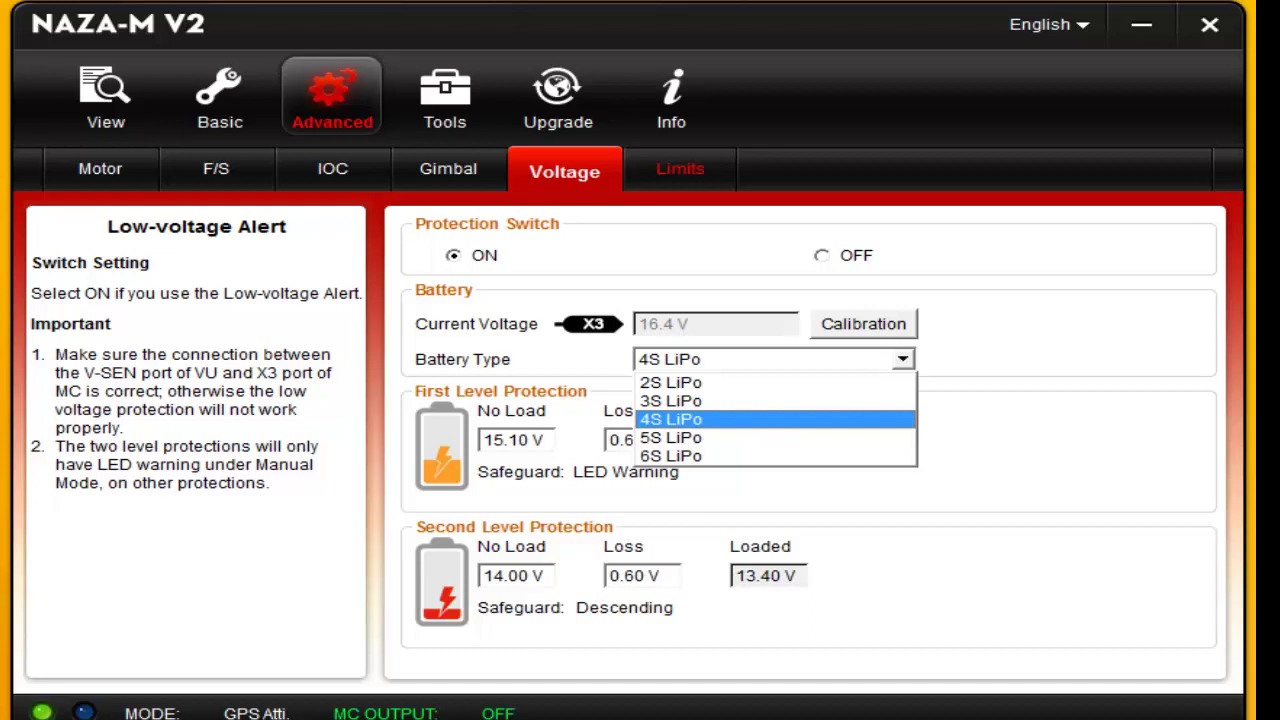
# - Show the Flight Limits page with Max Height and Max Radius both at 2000 m
pyautogui.click(680, 171)
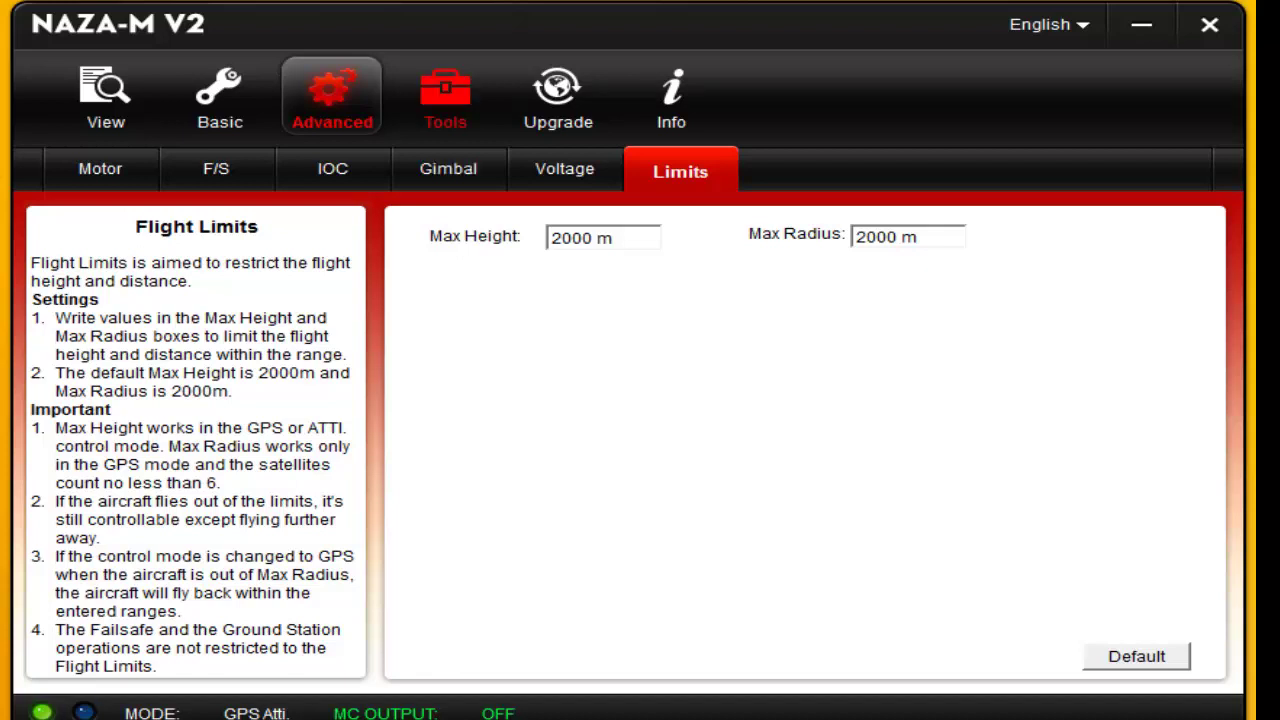
# - Show the Tools page's IMU Calibration panel and confirm its status reads ready
pyautogui.click(445, 95)
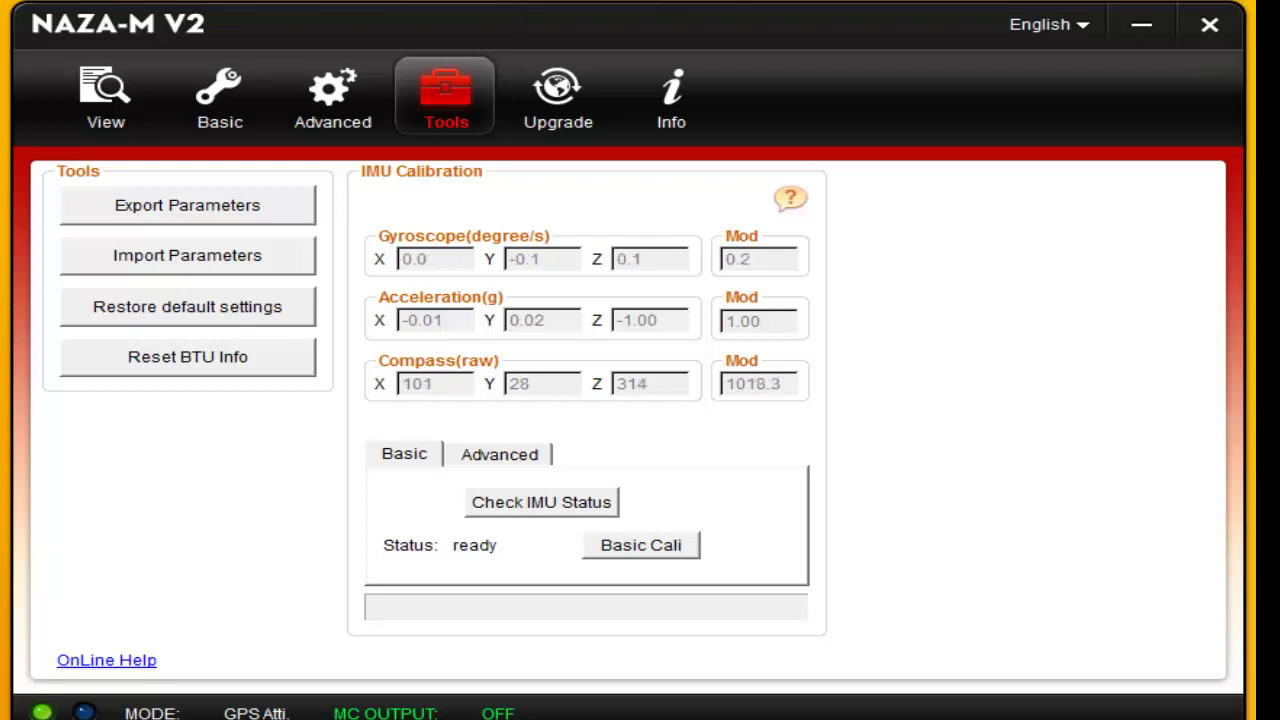
pyautogui.moveTo(640, 550)
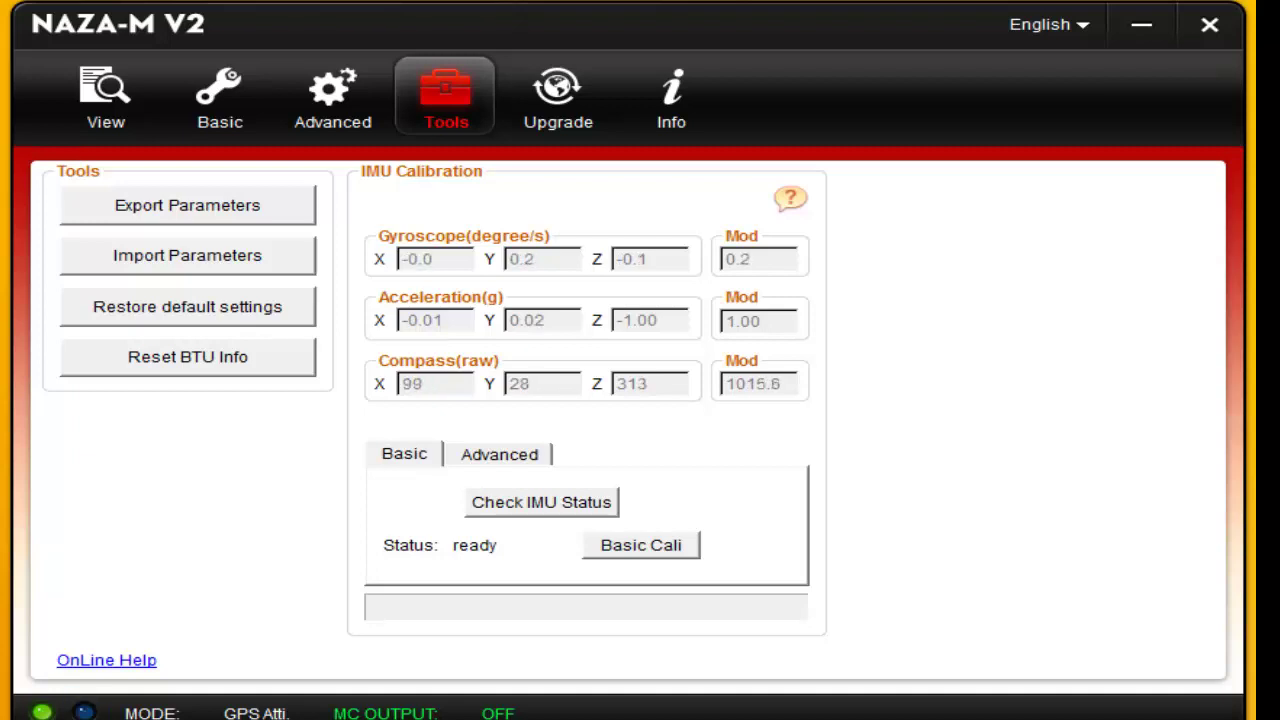
# - Show the Upgrade page listing loader, hardware ID and firmware versions, with latest 4.02
pyautogui.click(558, 95)
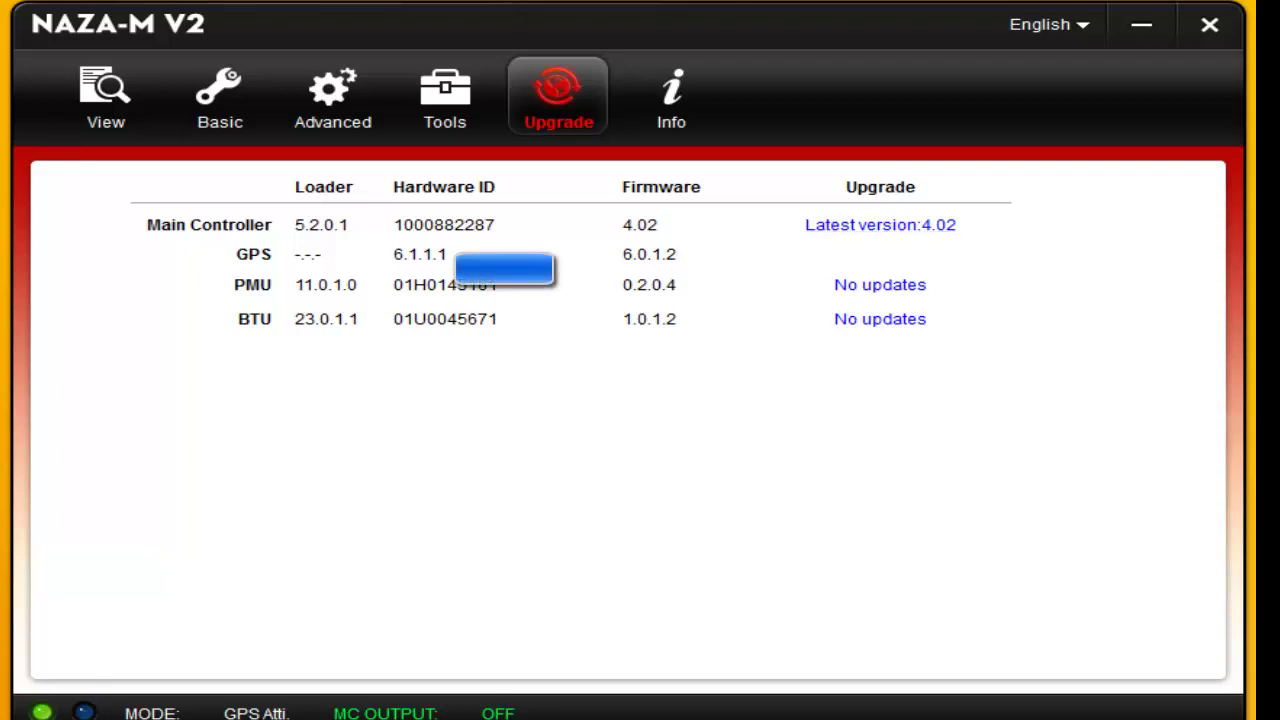
# - Check software version 2.20 on the Info page, then show the View settings summary
pyautogui.click(671, 95)
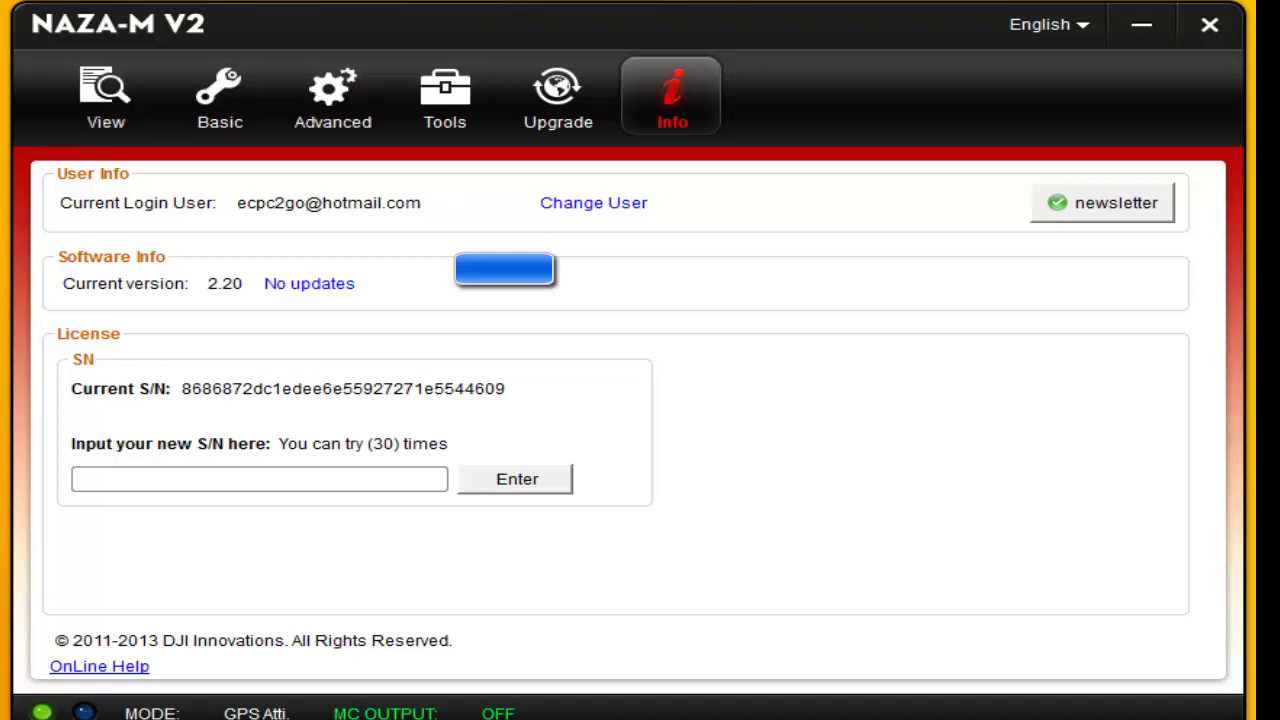
pyautogui.click(106, 95)
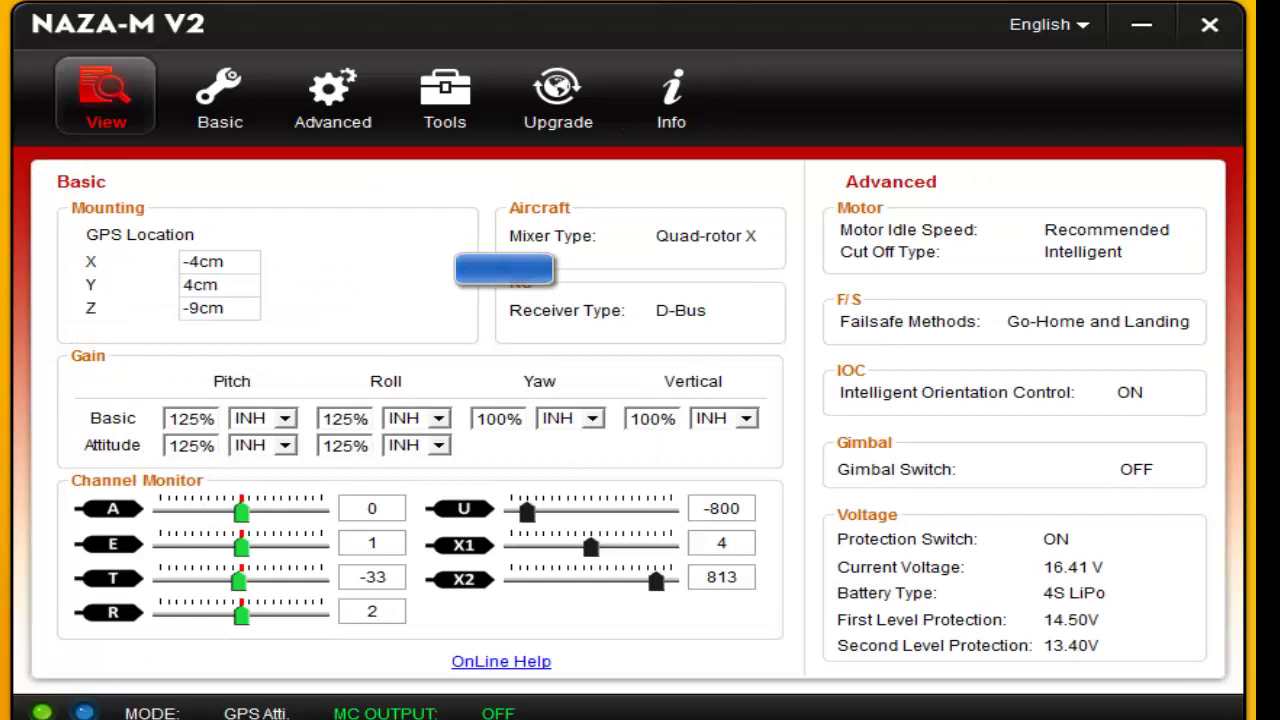